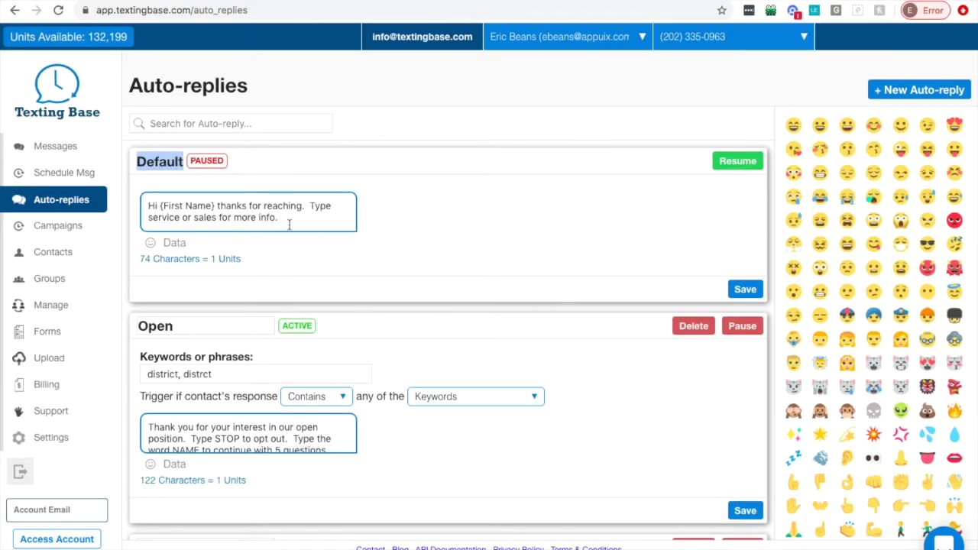
Step: Review the message text of the Default auto-reply
click(491, 243)
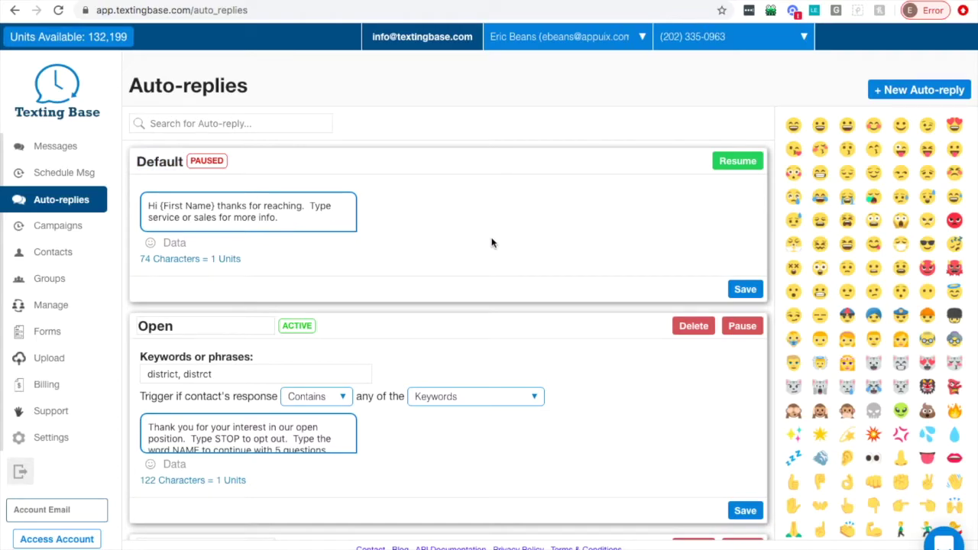
drag(215, 208, 264, 223)
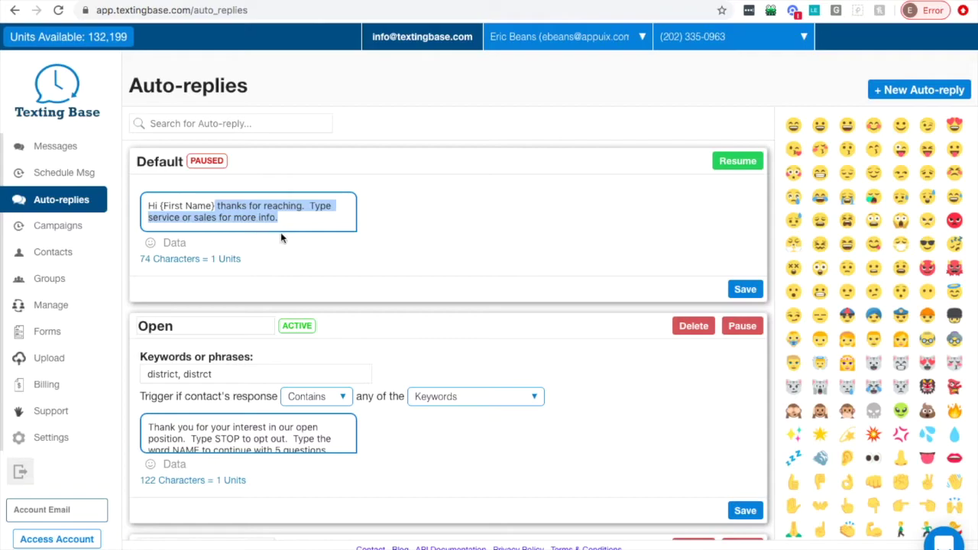
click(301, 217)
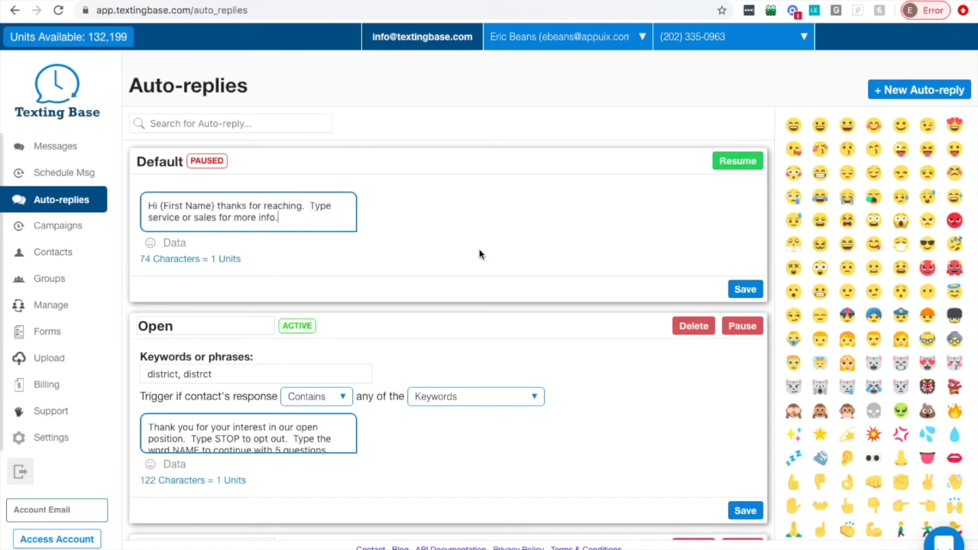
scroll(479, 255, down, 2)
scroll(479, 255, up, 1)
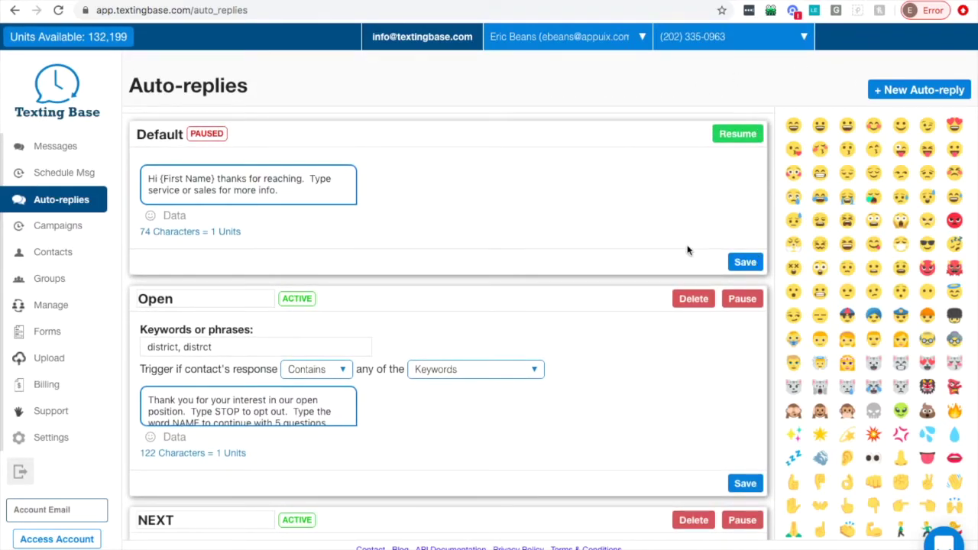
Step: Examine the Open auto-reply's keywords, its response-matching and keyword/media trigger options, and the follow-up keyword in its message
scroll(651, 235, down, 1)
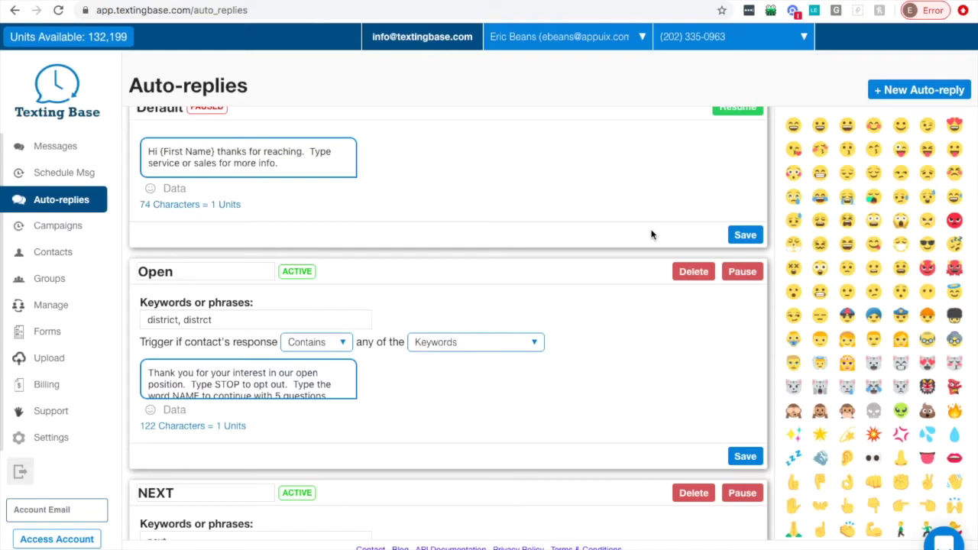
scroll(550, 202, down, 3)
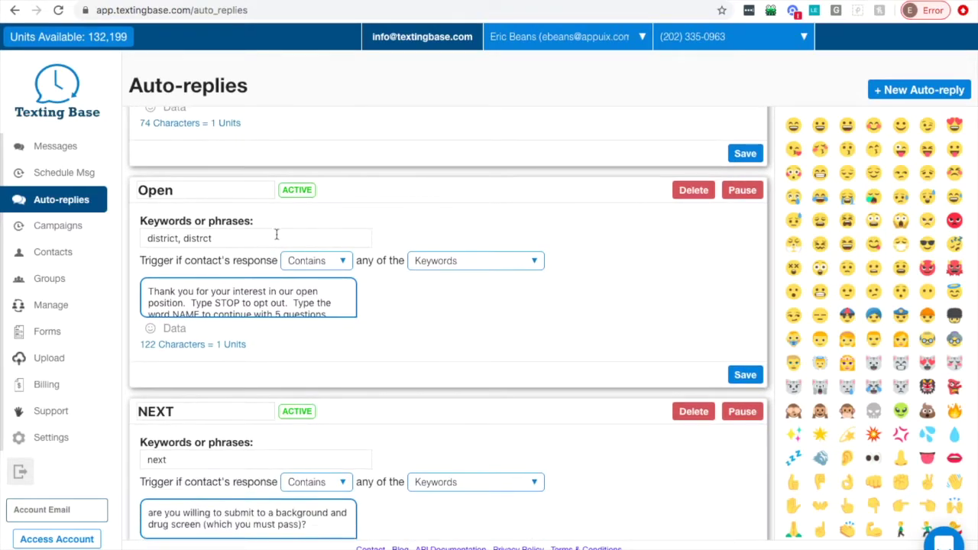
drag(183, 238, 131, 240)
click(418, 230)
click(309, 263)
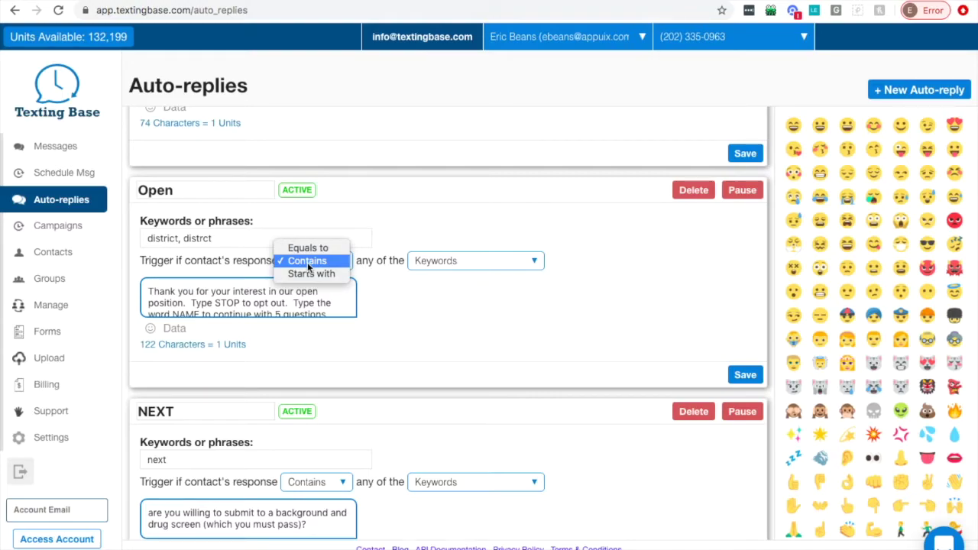
click(414, 232)
click(472, 264)
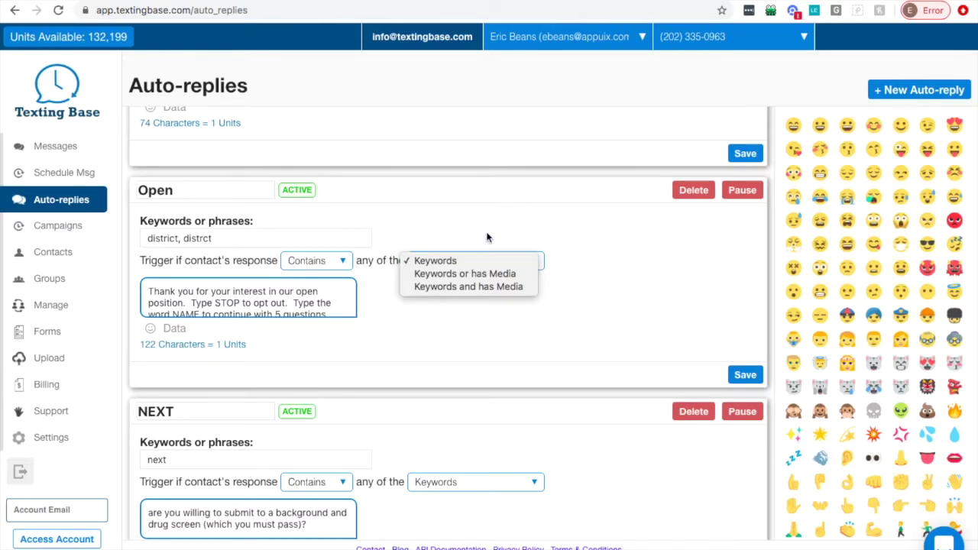
click(488, 238)
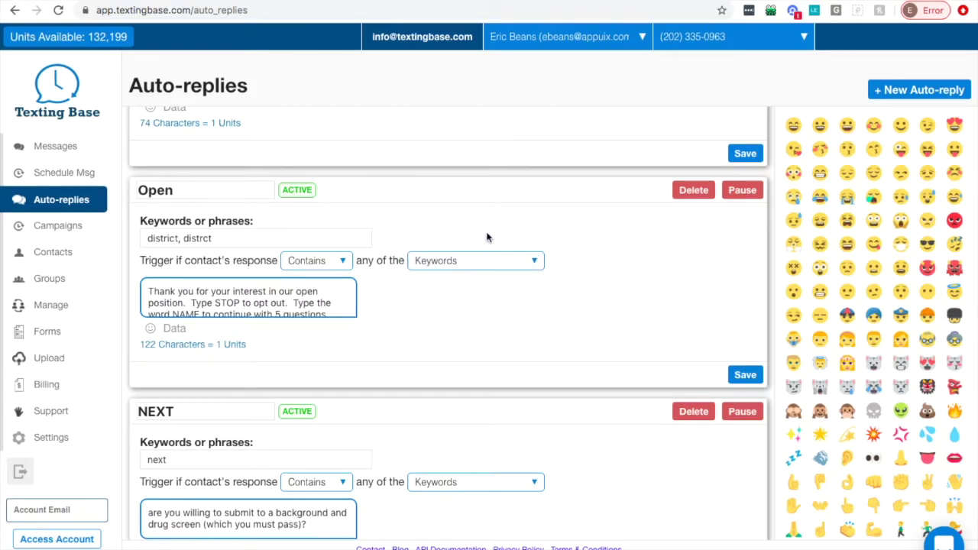
drag(148, 291, 337, 324)
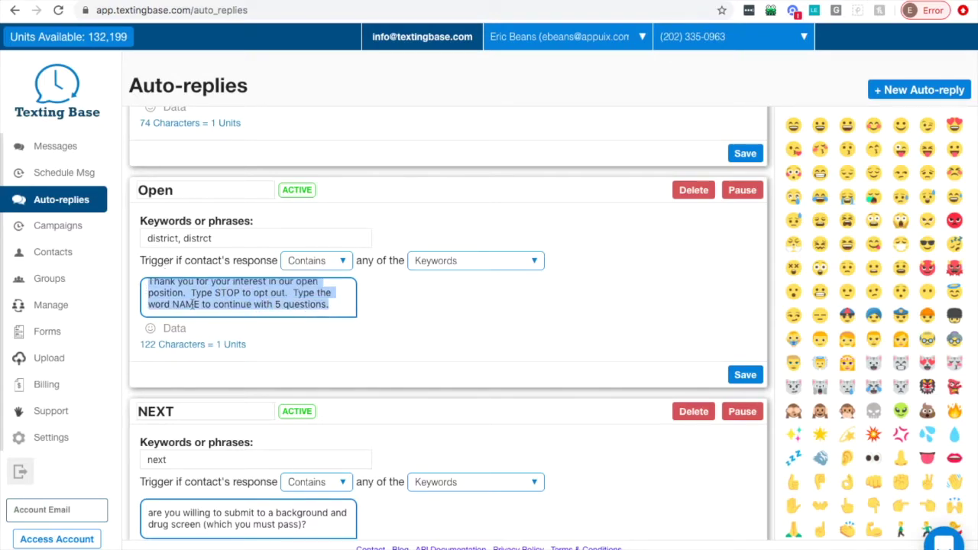
drag(174, 304, 201, 306)
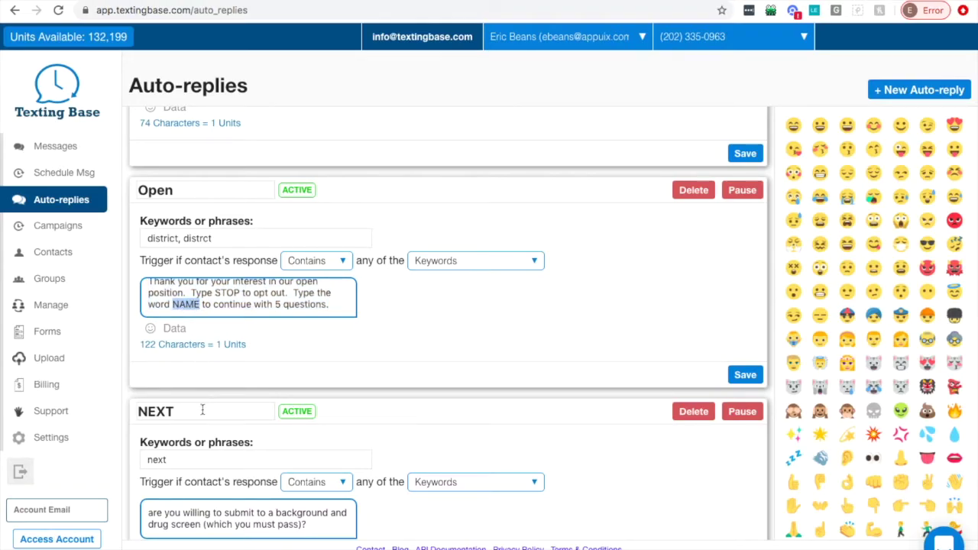
Step: Find the Name auto-reply and read its message, including the keyword that leads to the following question
click(385, 399)
scroll(384, 397, down, 1)
scroll(385, 397, down, 7)
scroll(384, 397, down, 5)
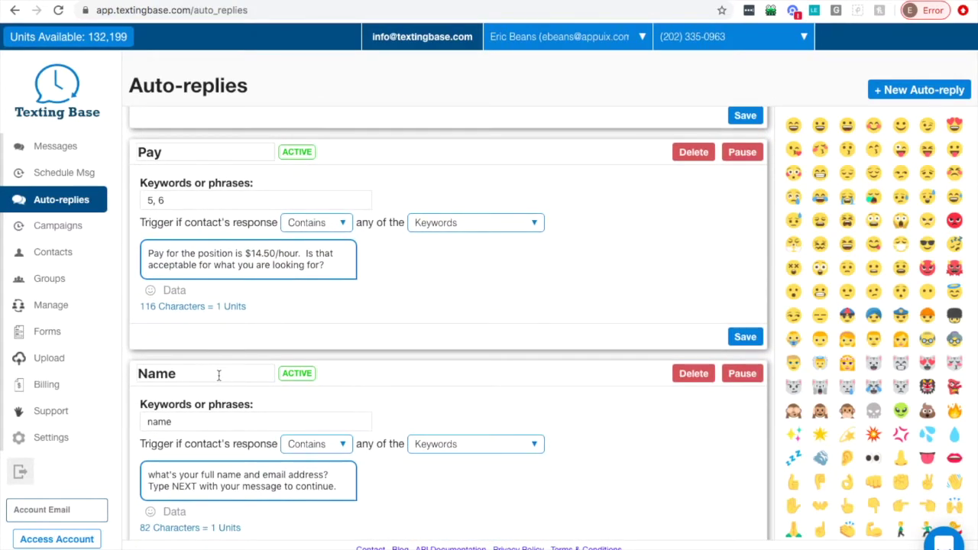
double_click(218, 375)
click(428, 392)
scroll(428, 392, down, 1)
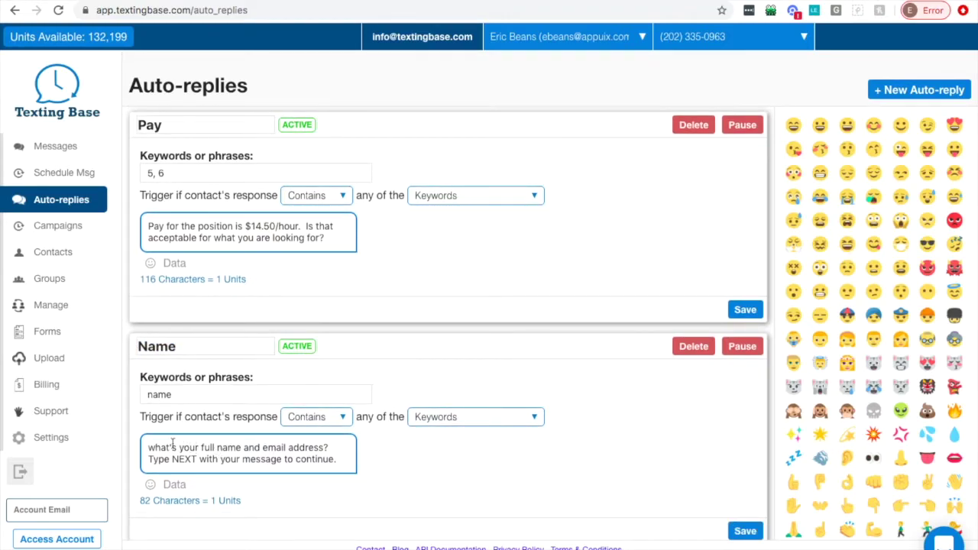
drag(150, 446, 200, 460)
click(213, 459)
click(408, 304)
Step: Review the questions and numbered answer choices in the NEXT and Work auto-replies
scroll(408, 305, up, 6)
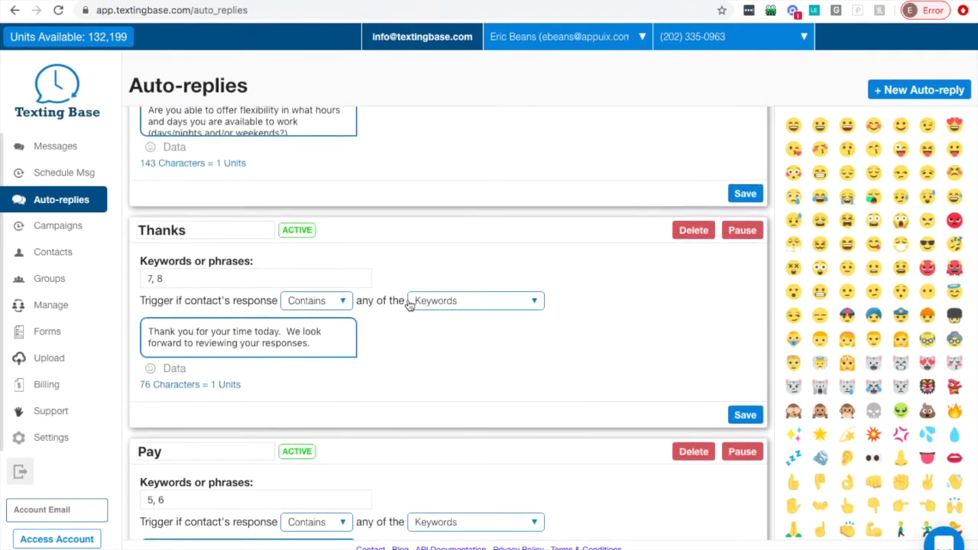
scroll(408, 305, up, 5)
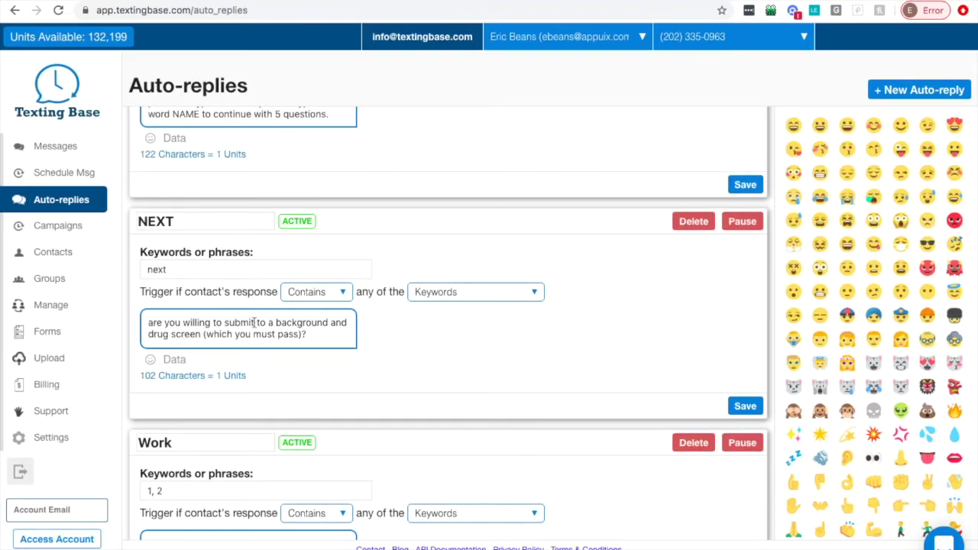
key(ctrl+z)
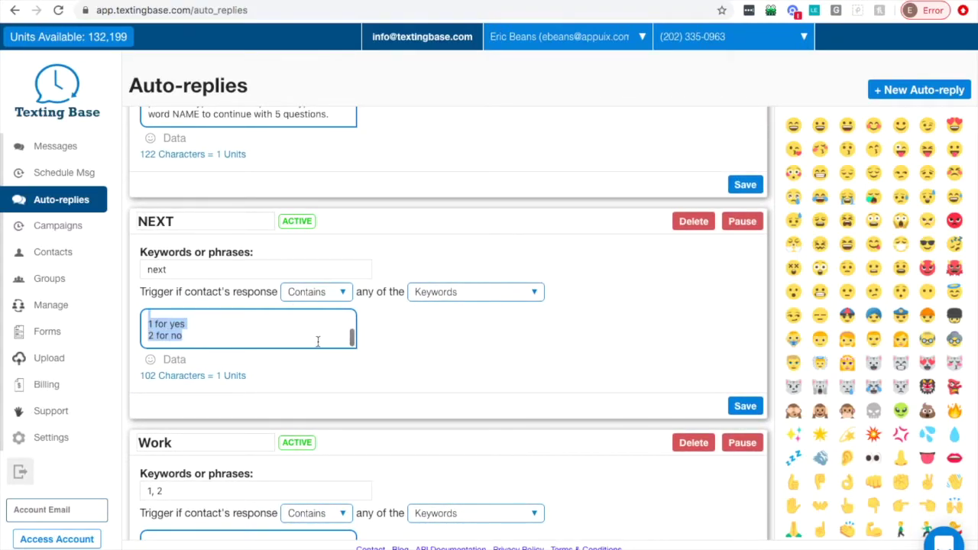
click(302, 338)
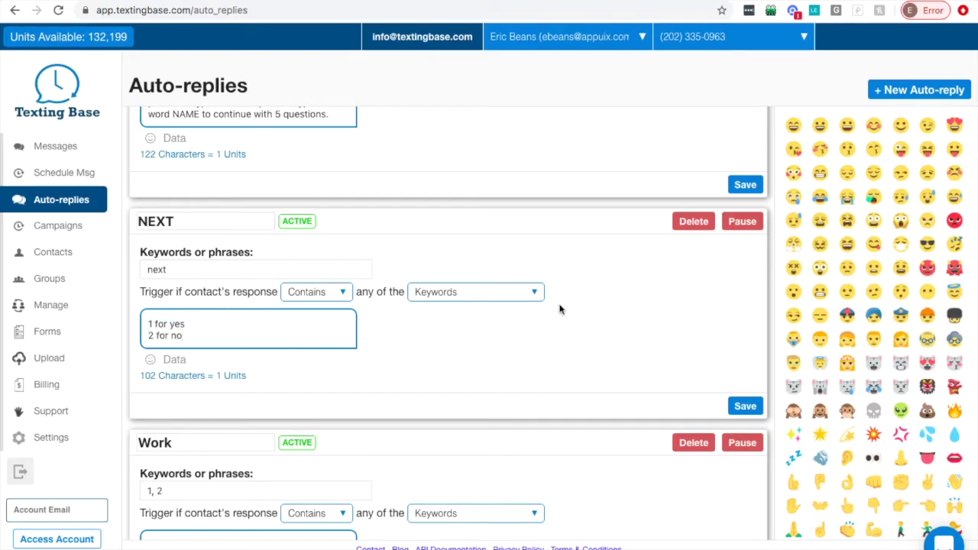
scroll(560, 309, down, 5)
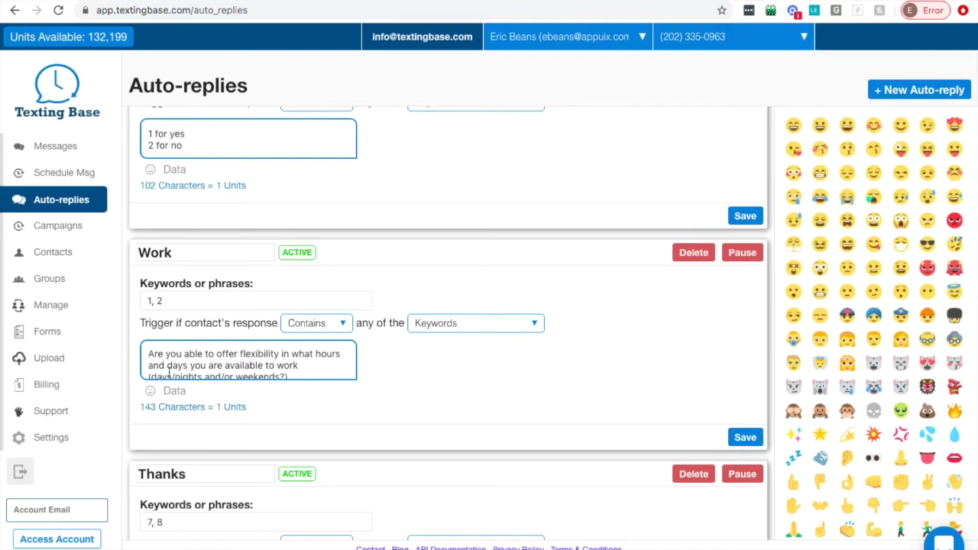
drag(147, 354, 268, 373)
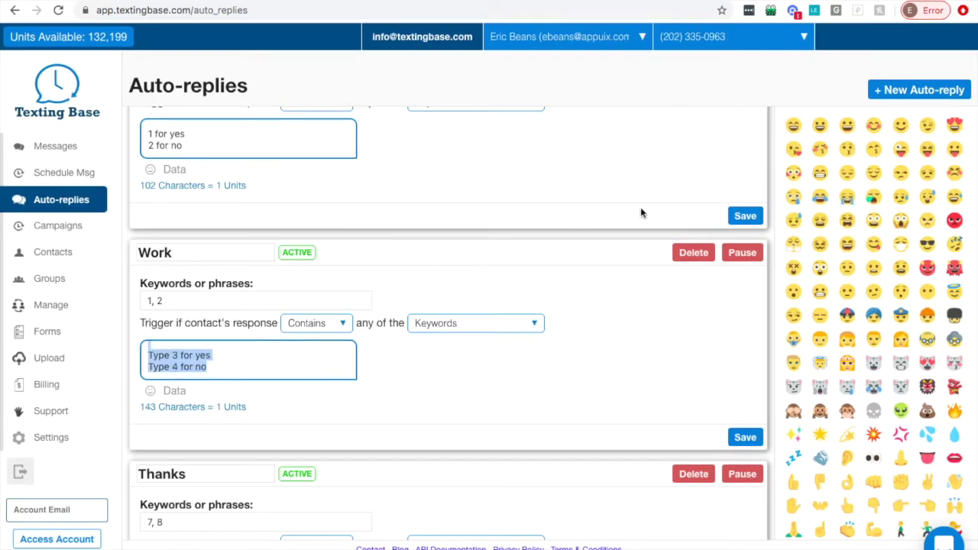
click(622, 216)
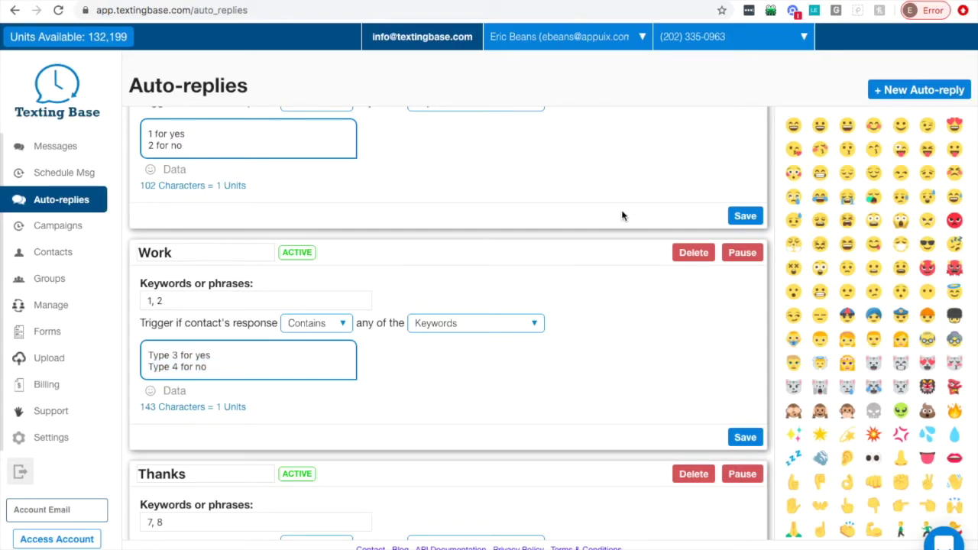
Step: Read through the Computer, Pay and Thanks auto-reply messages to follow the rest of the question sequence
scroll(622, 216, down, 3)
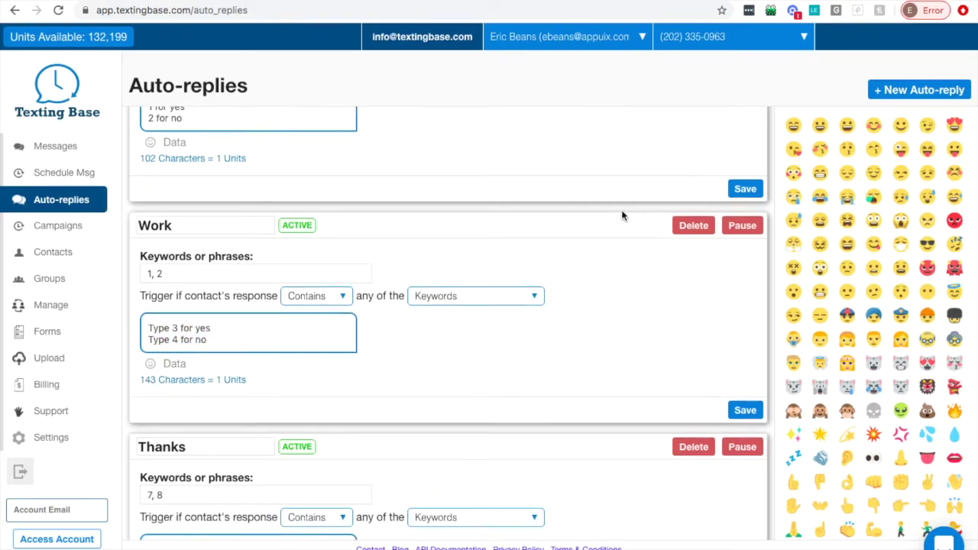
scroll(622, 217, down, 8)
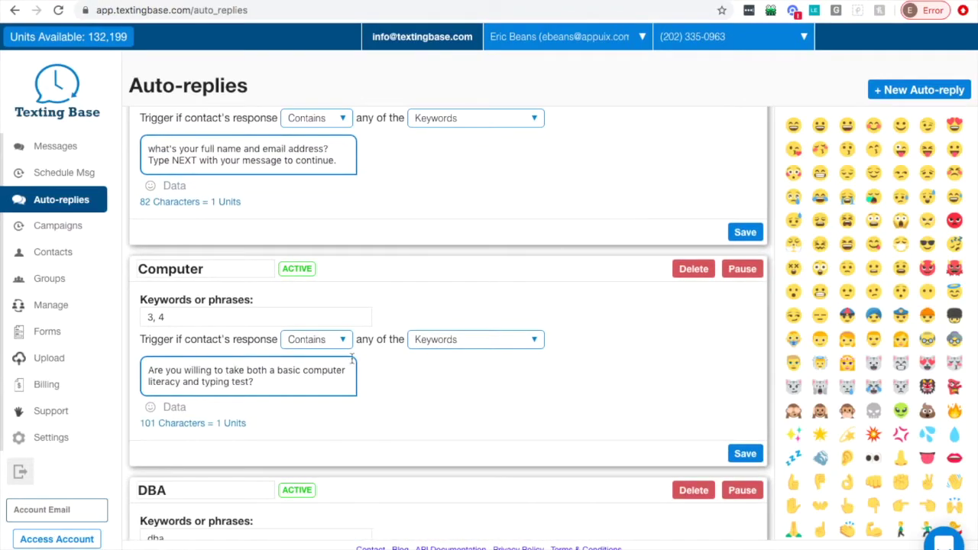
drag(148, 370, 295, 384)
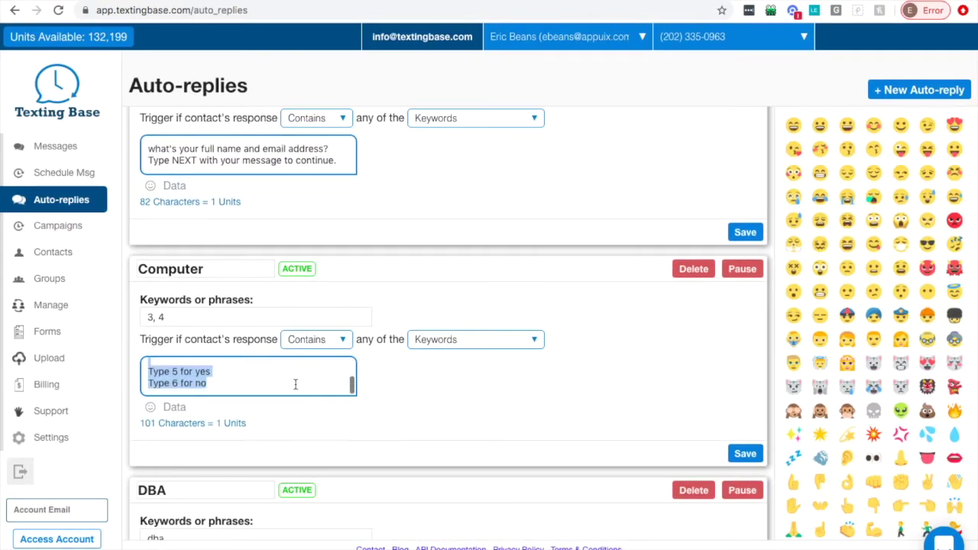
click(464, 239)
scroll(464, 239, up, 3)
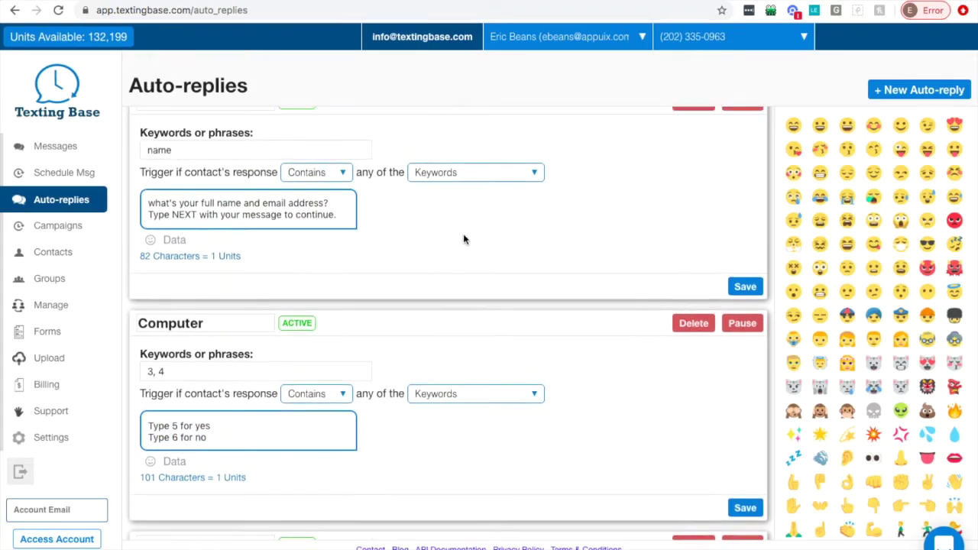
scroll(464, 239, up, 4)
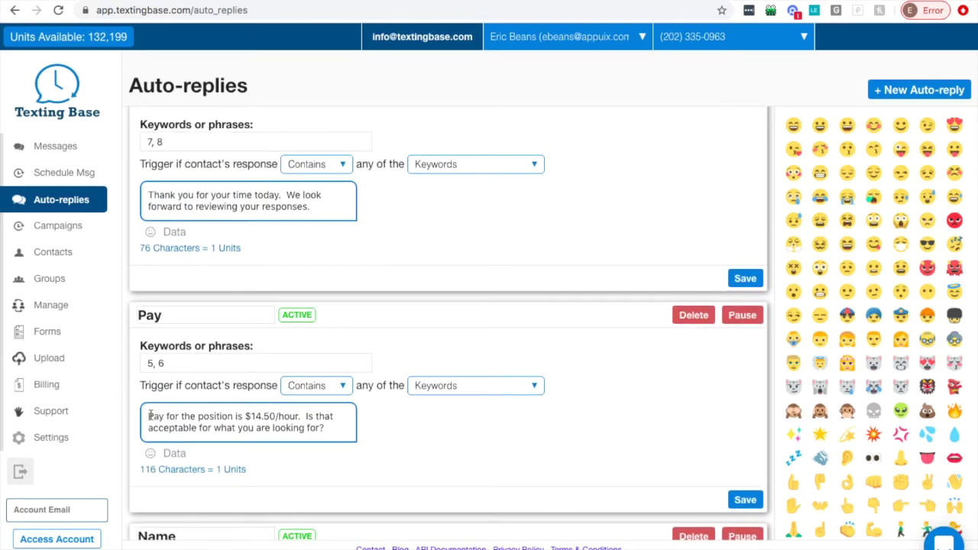
drag(148, 416, 279, 452)
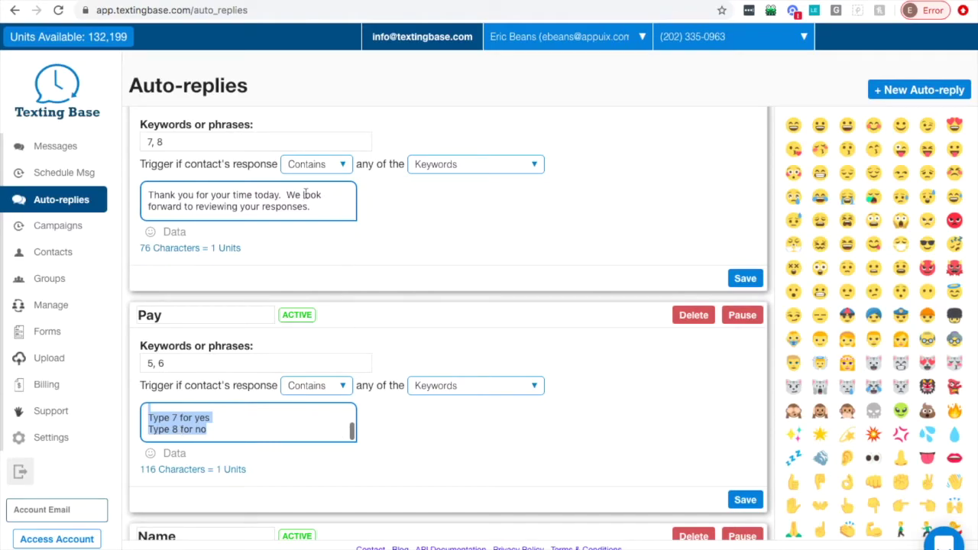
drag(147, 195, 325, 213)
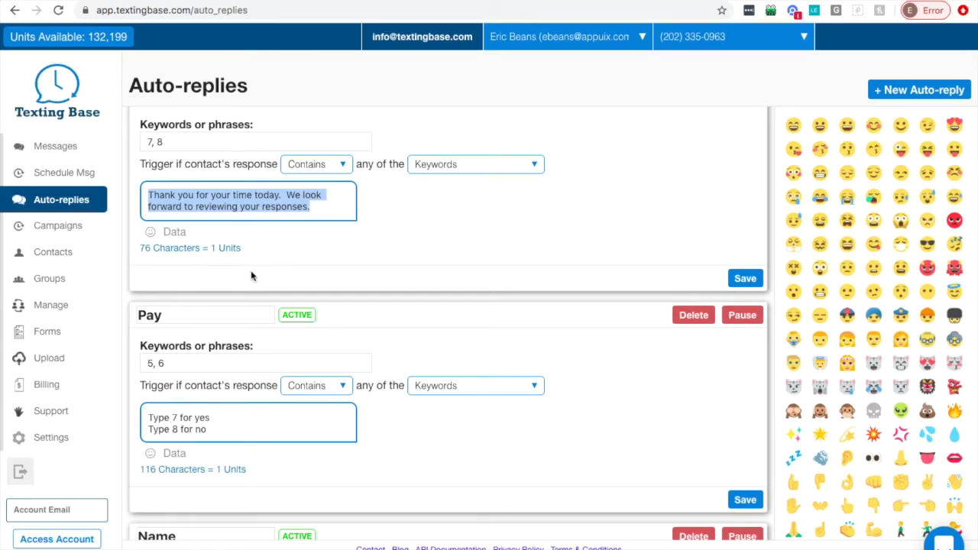
click(530, 257)
Step: Add a new auto-reply titled Admin with the keywords "admin, administrator, administrater, admn"
click(917, 92)
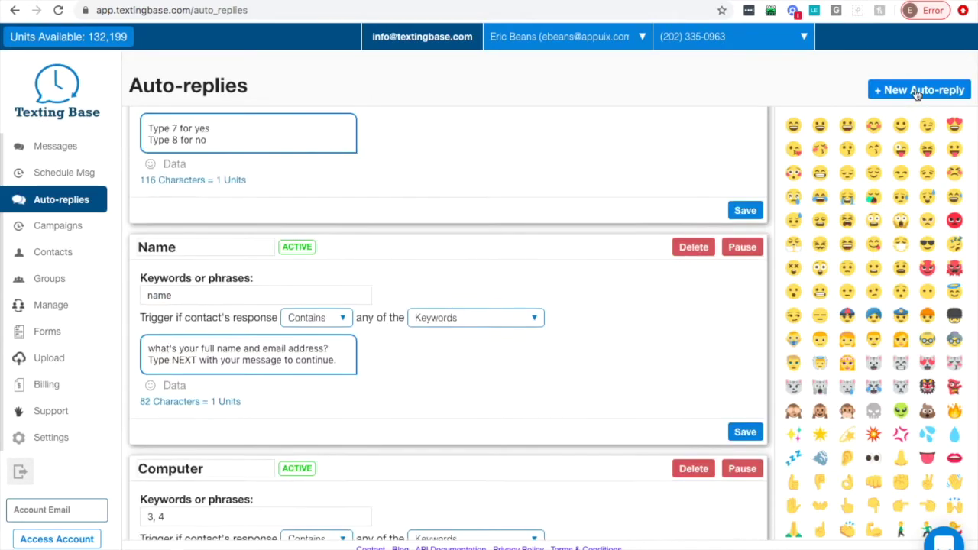
click(172, 327)
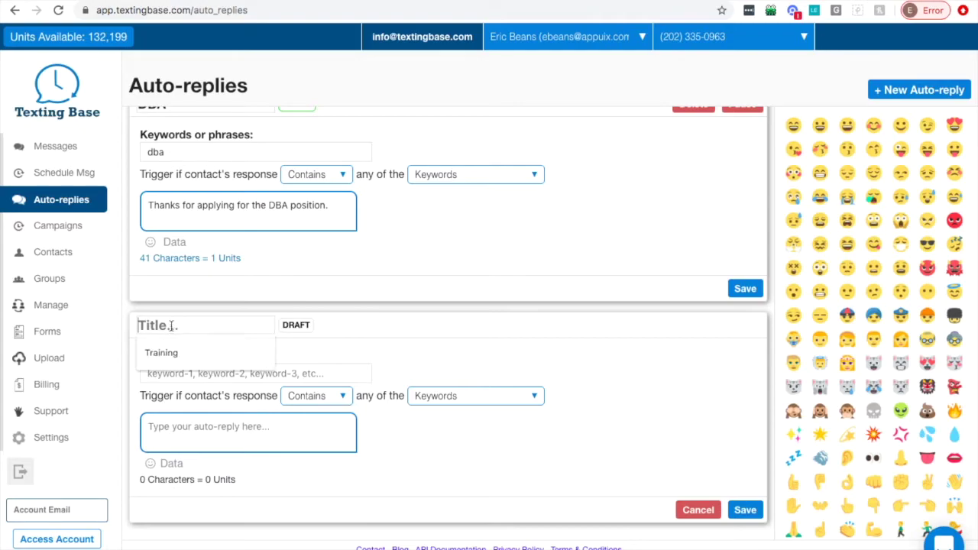
text(Admin)
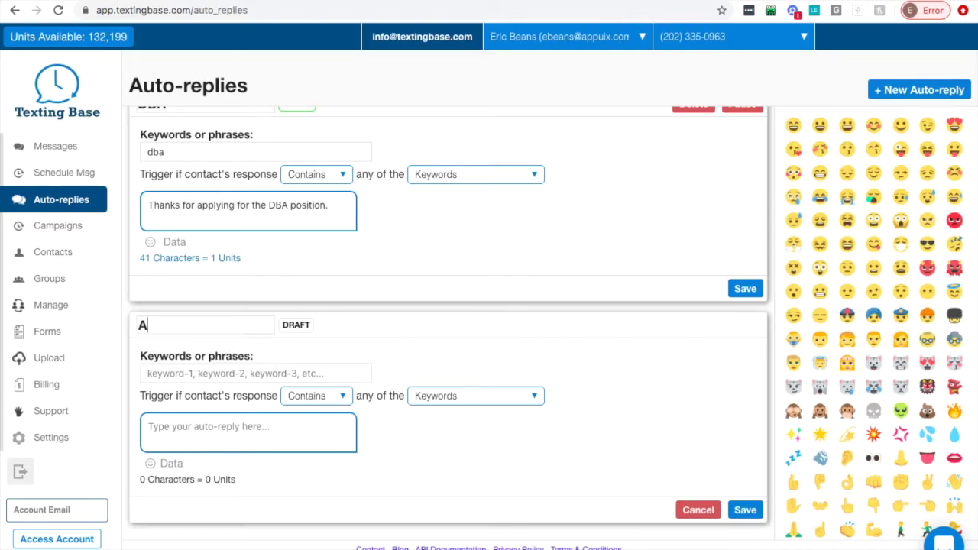
click(167, 371)
text(a)
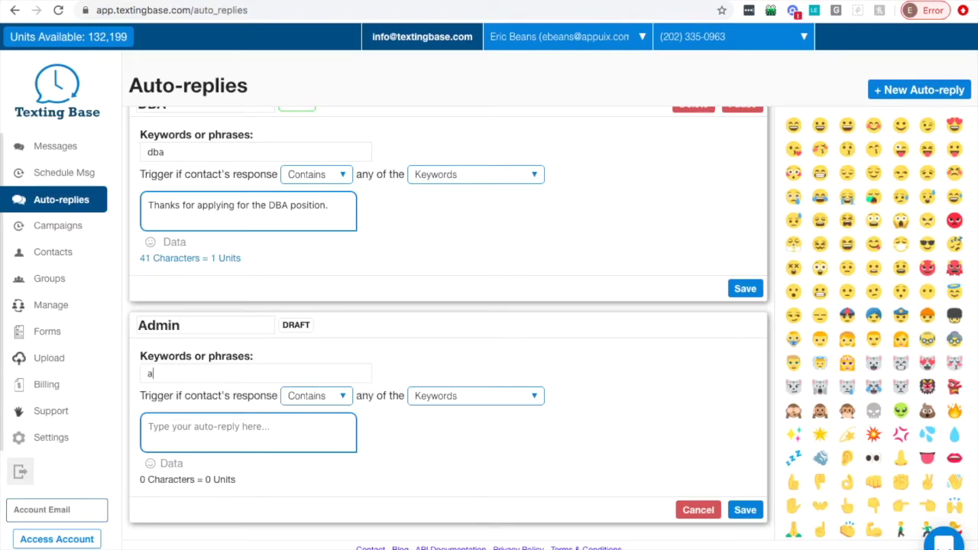
text(dmin, administrator, admi)
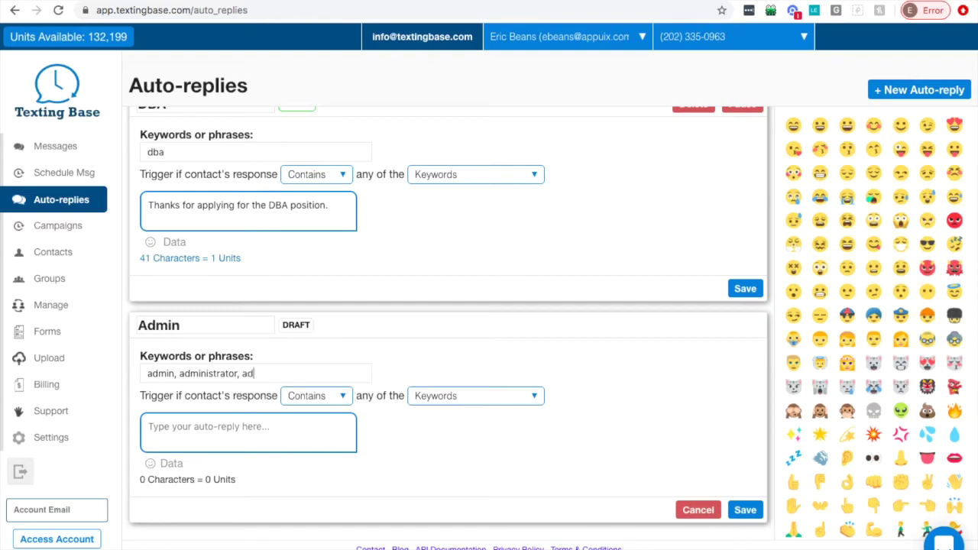
text(nistrater, admn)
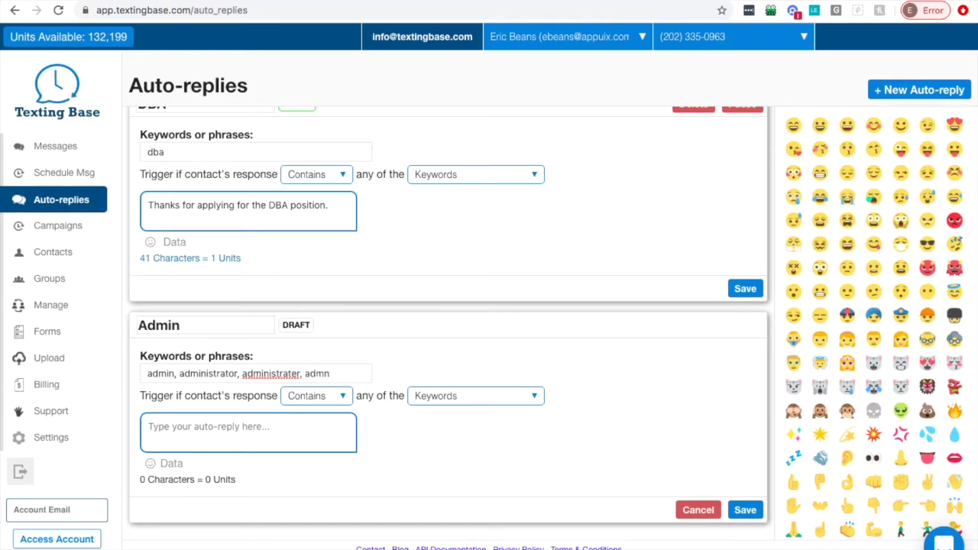
Step: Enter "Thanks for applying for the admin position" as the Admin auto-reply message and add utah to its keywords
click(243, 425)
text(Thanks fo)
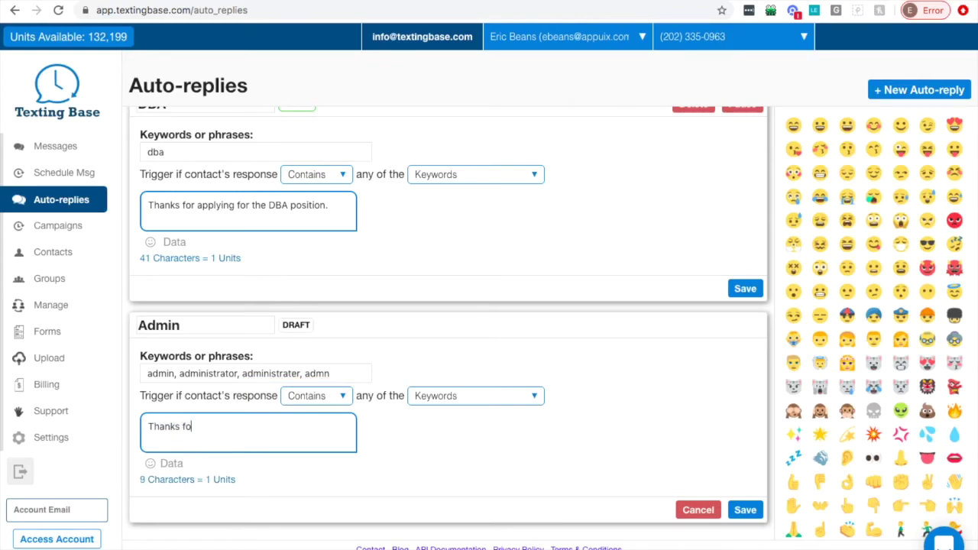
text(r appl)
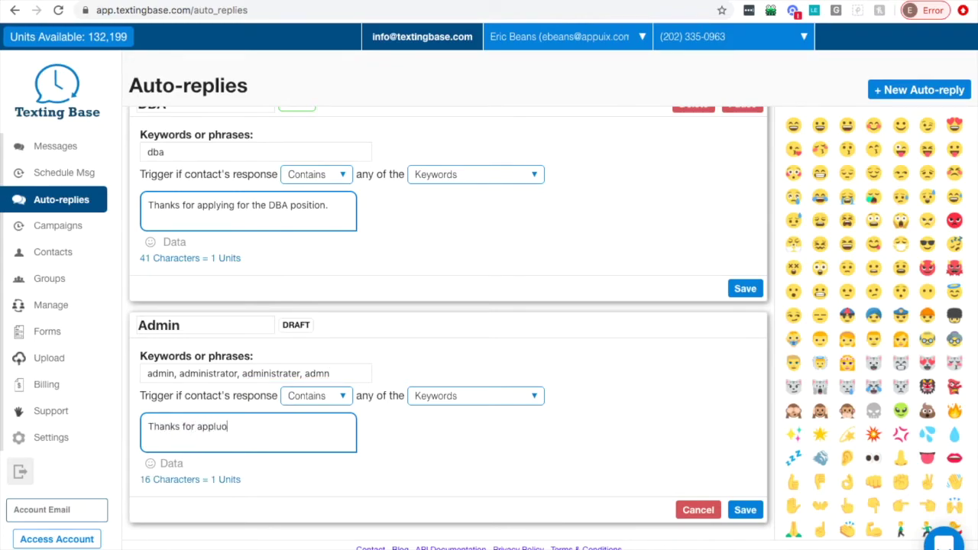
text(ying for the admin position)
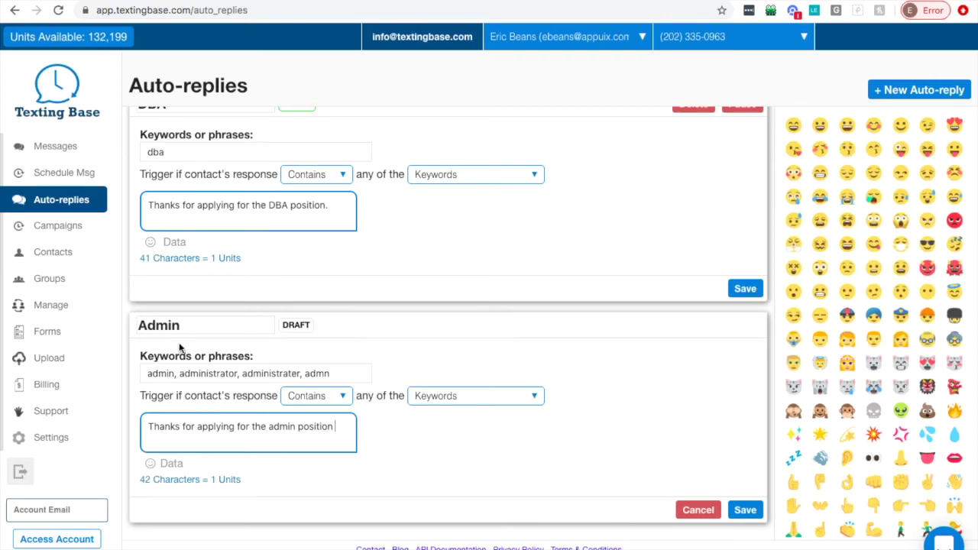
click(344, 376)
text(, utah)
Step: Extend the Admin message with "in Utah, please take a moment to fill out our full application"
click(346, 427)
text(in Utah, ple)
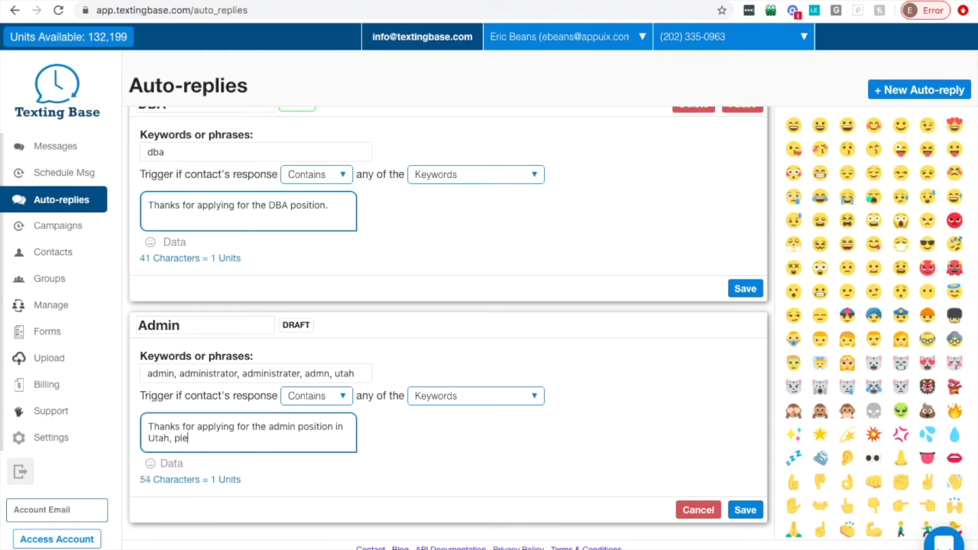
text(ase tak a)
key(BackSpace)
text(e a moment to fill)
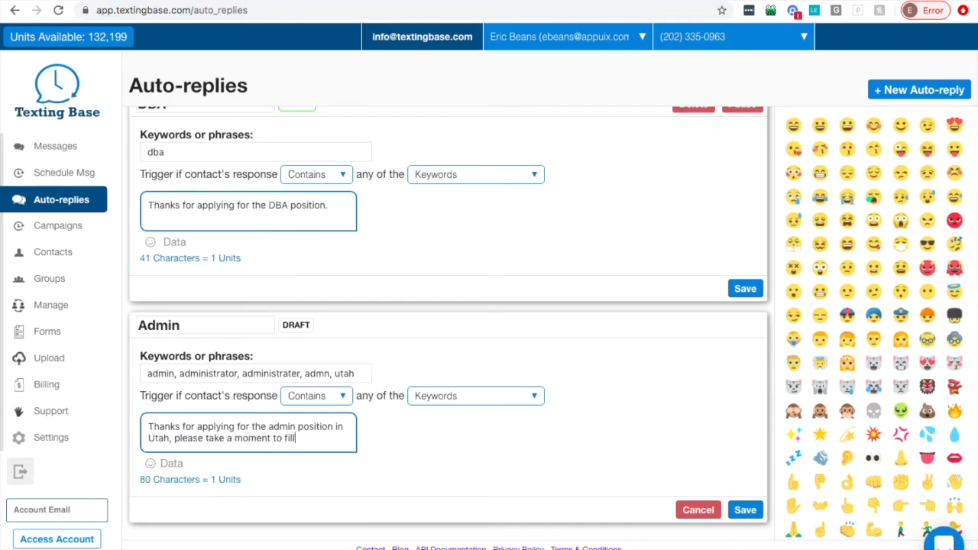
text( out our applicat)
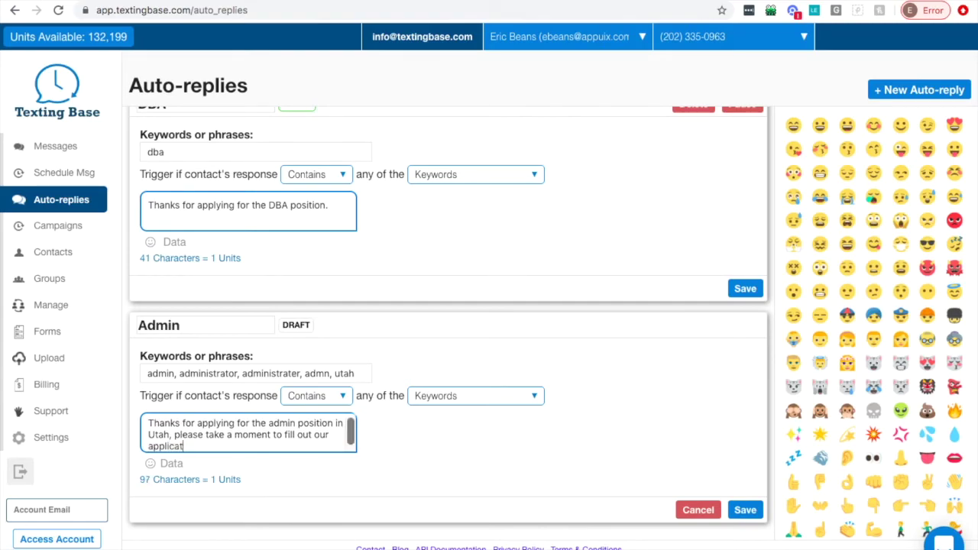
text(io)
key(BackSpace)
text(ion)
click(328, 434)
text(full)
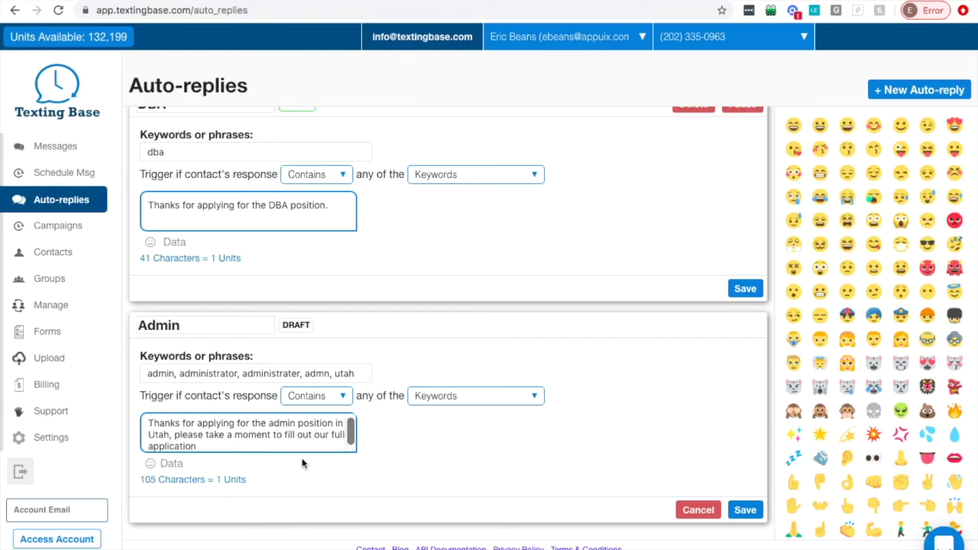
Step: Save the new Admin auto-reply and pause it
click(745, 510)
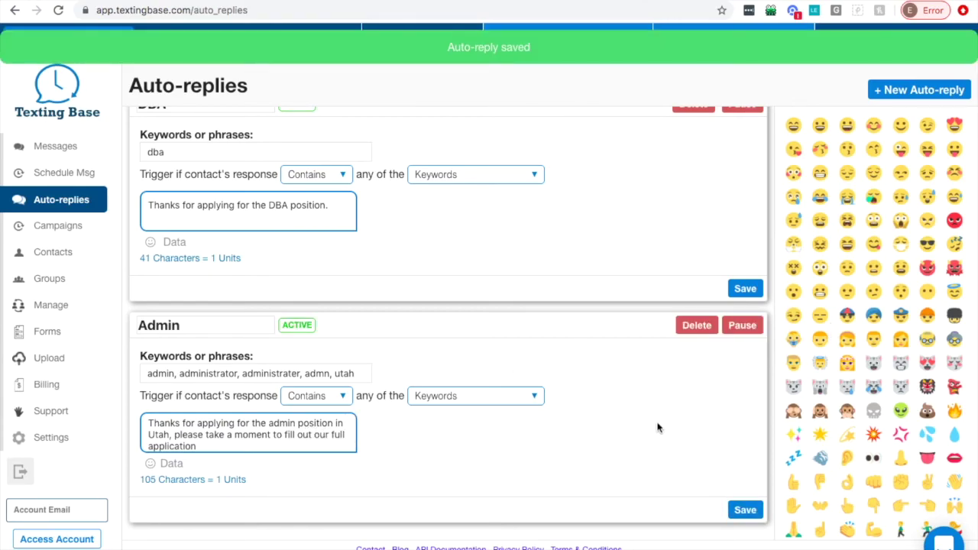
click(743, 327)
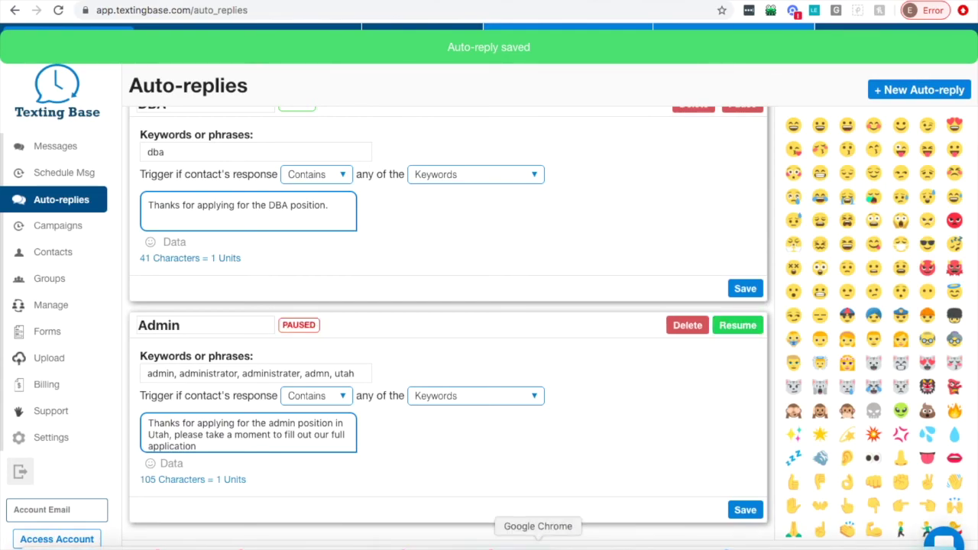
right_click(599, 544)
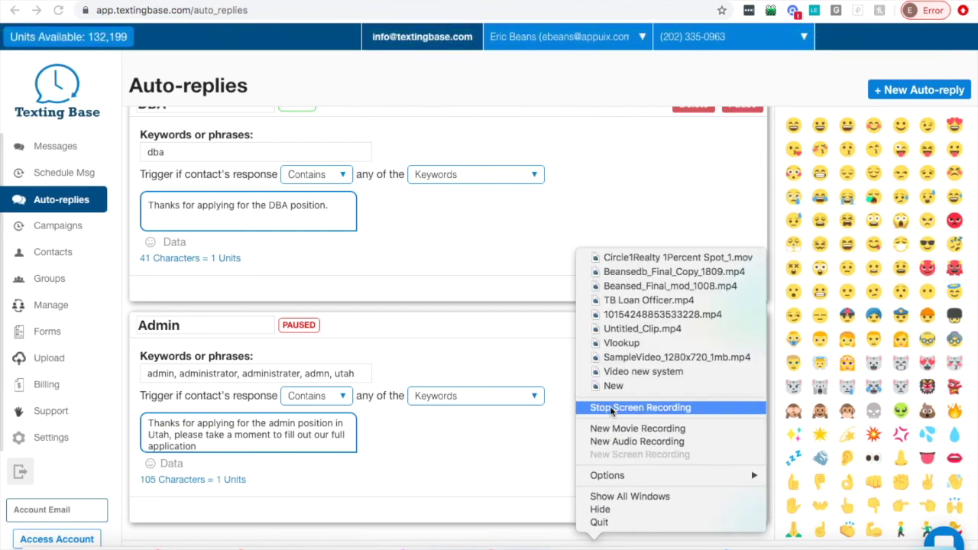